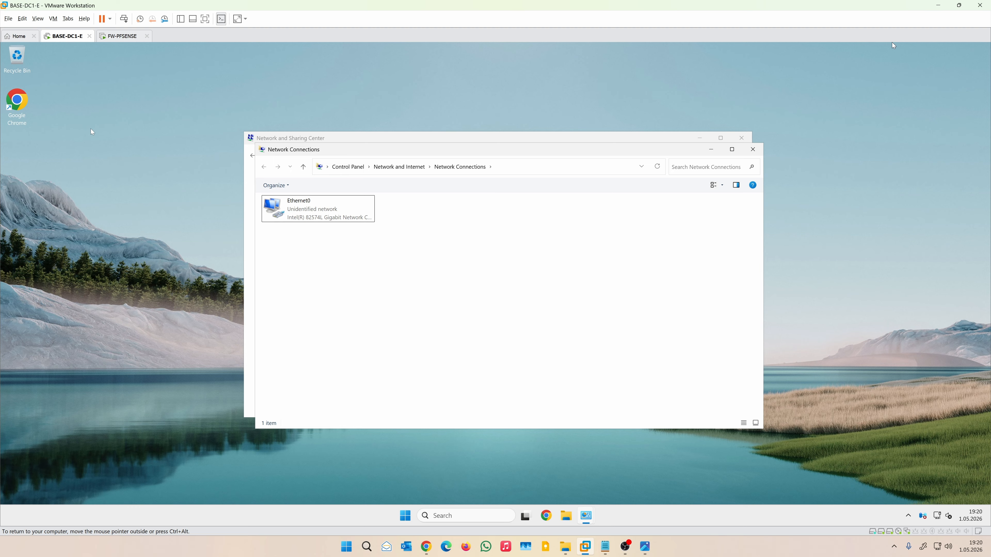
# Step: Open Computer Management's Disk Management and initialize Disk 1 and Disk 2 as GPT
pyautogui.rightClick(405, 516)
pyautogui.click(412, 359)
pyautogui.click(60, 174)
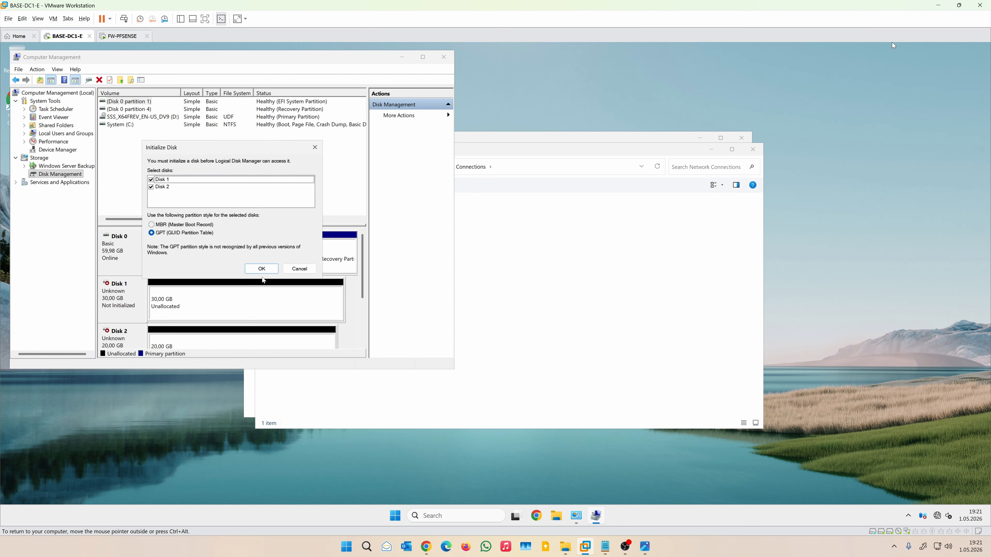
pyautogui.click(263, 270)
pyautogui.moveTo(219, 57); pyautogui.dragTo(372, 70)
# Step: Create an NTFS simple volume on Disk 1 with drive letter N and label NTDS
pyautogui.rightClick(383, 314)
pyautogui.click(414, 320)
pyautogui.click(427, 277)
pyautogui.click(427, 276)
pyautogui.click(427, 277)
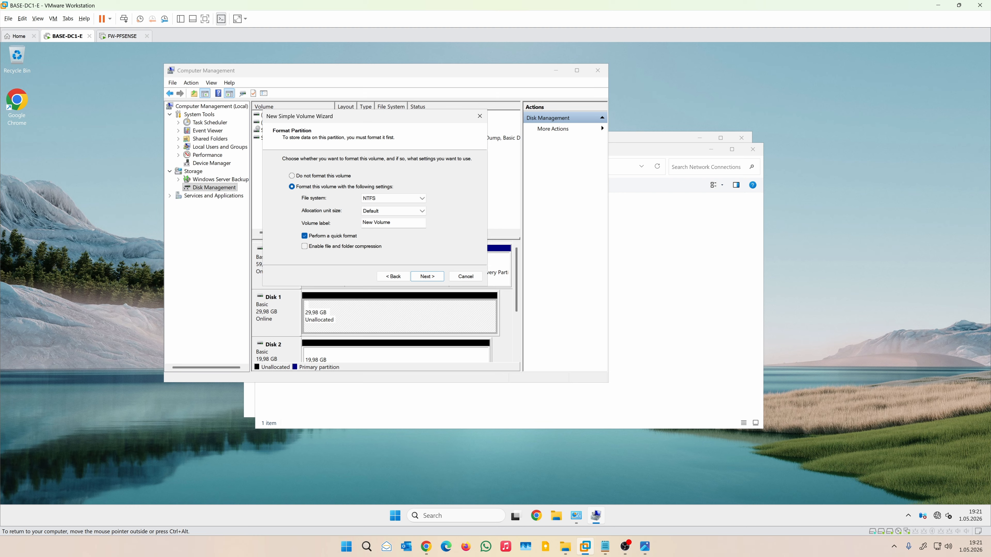
pyautogui.moveTo(393, 223); pyautogui.dragTo(362, 223)
pyautogui.write('NTDS')
pyautogui.click(427, 277)
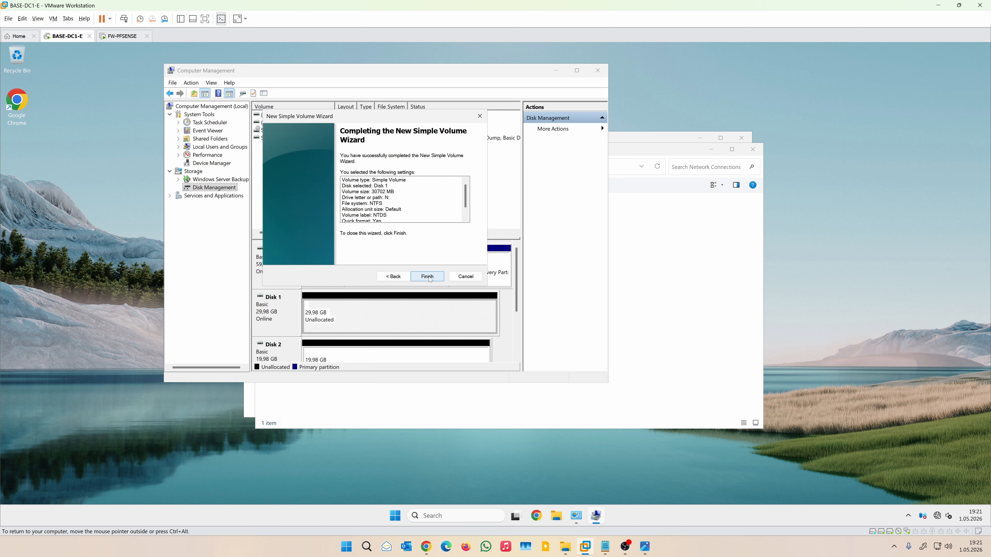
pyautogui.click(427, 276)
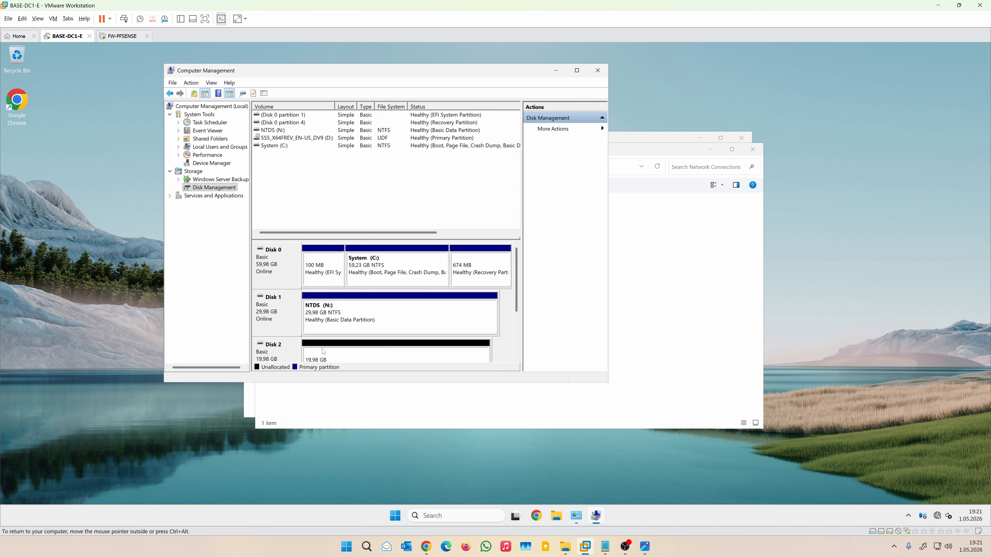
# Step: Start the New Simple Volume wizard on Disk 2's unallocated space
pyautogui.rightClick(324, 353)
pyautogui.click(343, 358)
pyautogui.click(427, 276)
# Step: Finish Disk 2's full-size volume with drive letter L and label LOGS, then close Computer Management
pyautogui.click(427, 276)
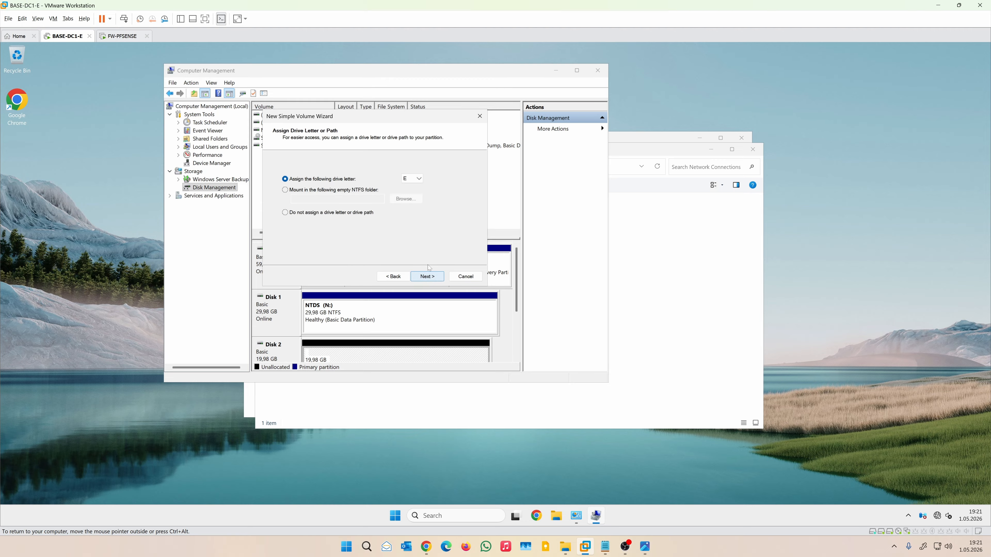
pyautogui.click(407, 181)
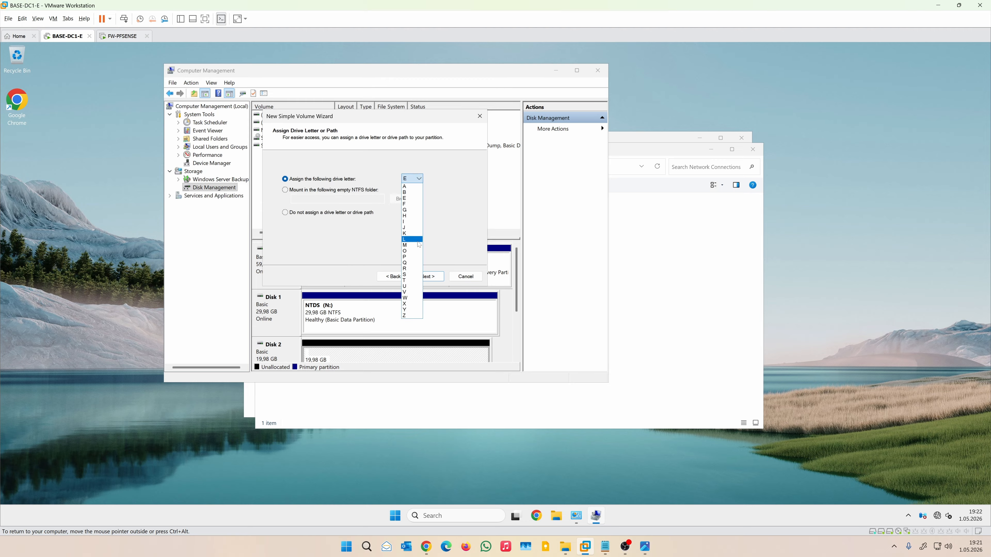
pyautogui.click(412, 245)
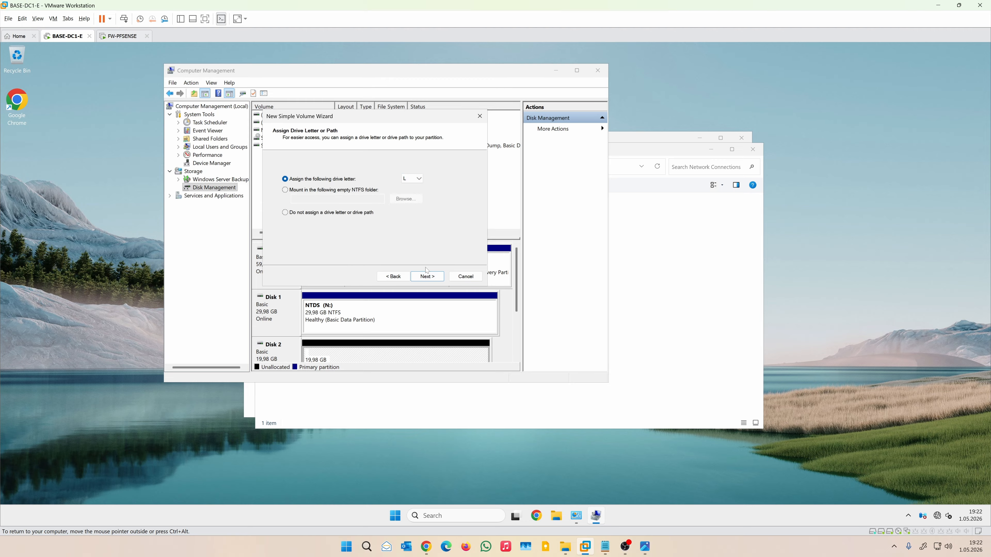
pyautogui.click(435, 277)
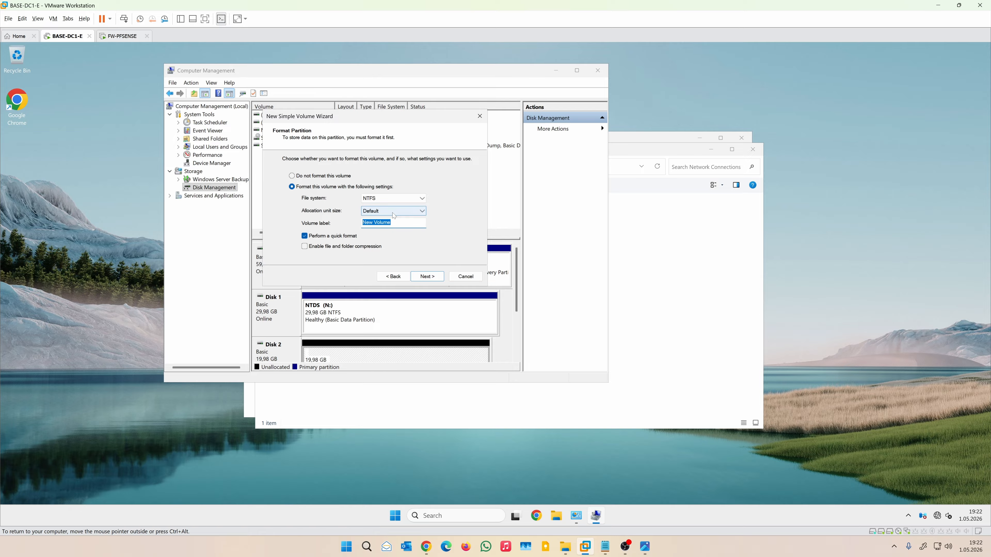
pyautogui.write('LOGS')
pyautogui.click(427, 276)
pyautogui.click(427, 277)
pyautogui.click(598, 70)
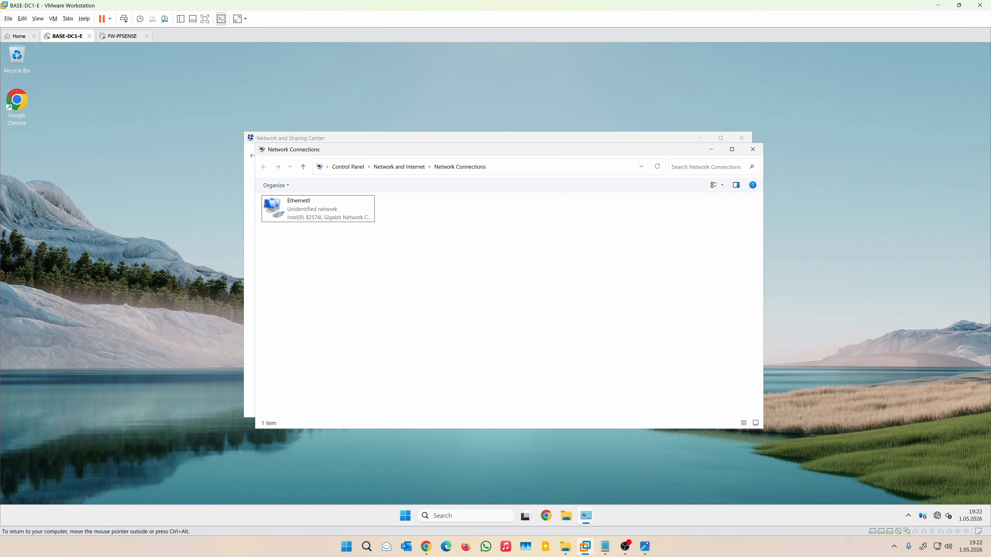
# Step: Launch Server Manager and close the Network Connections and Network and Sharing Center windows
pyautogui.click(405, 517)
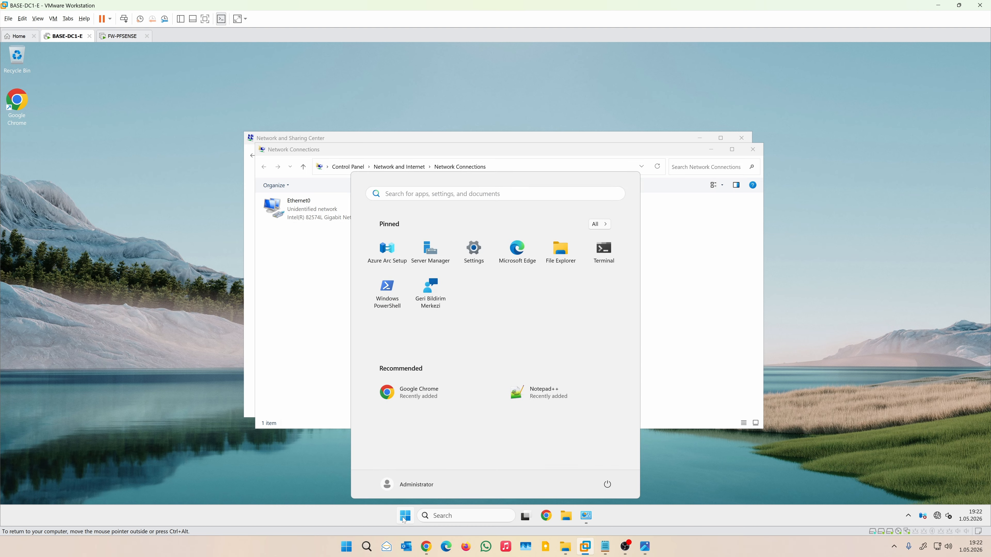
pyautogui.click(433, 251)
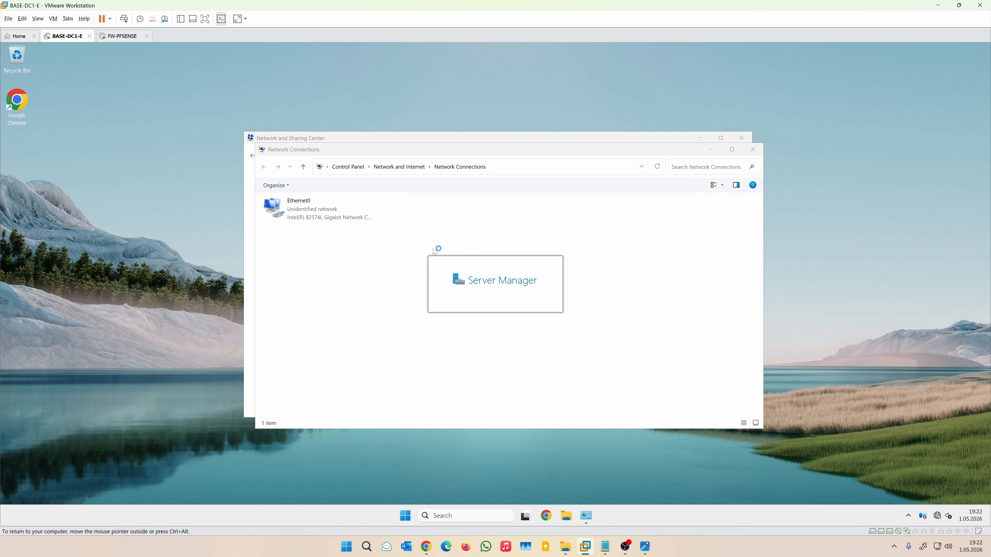
pyautogui.click(731, 241)
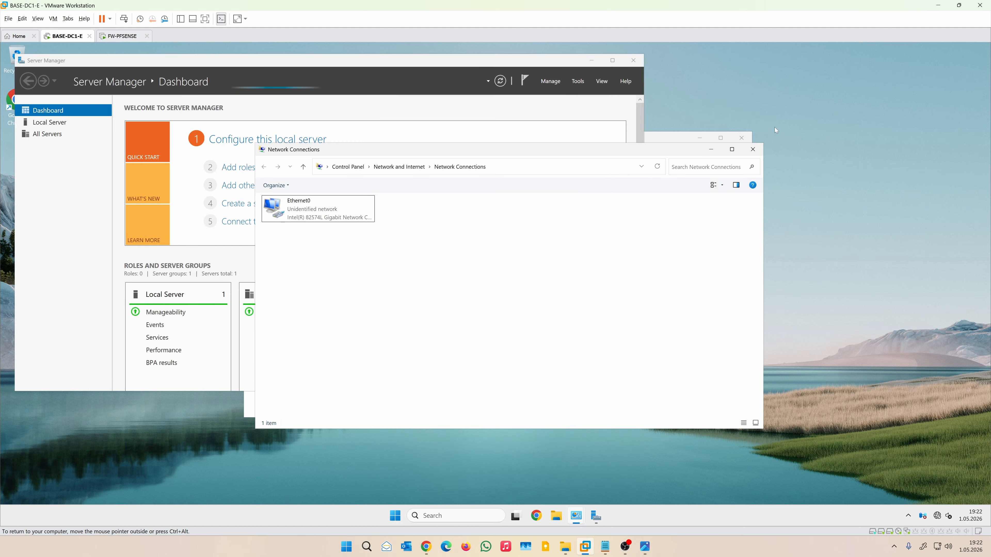
pyautogui.click(752, 149)
pyautogui.click(741, 138)
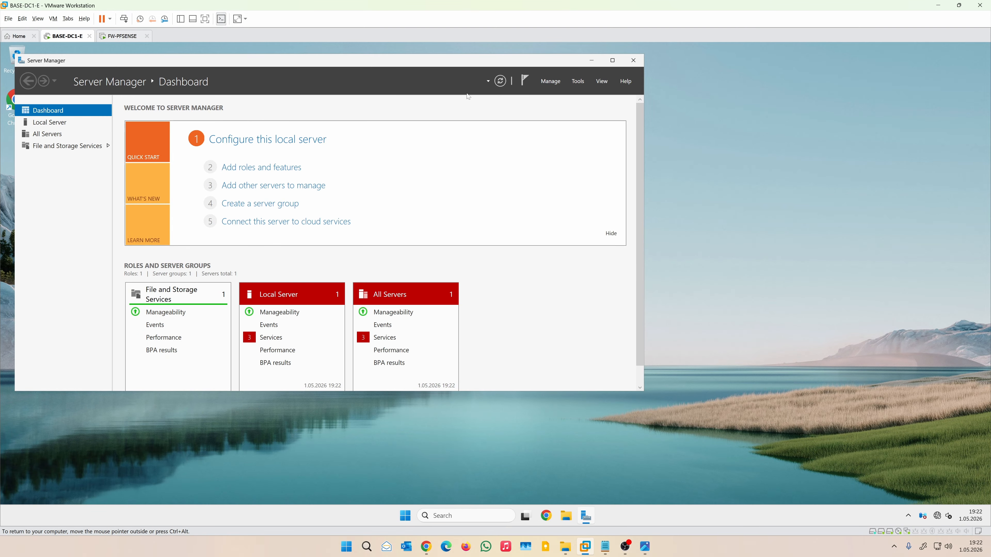
pyautogui.moveTo(377, 64); pyautogui.dragTo(551, 117)
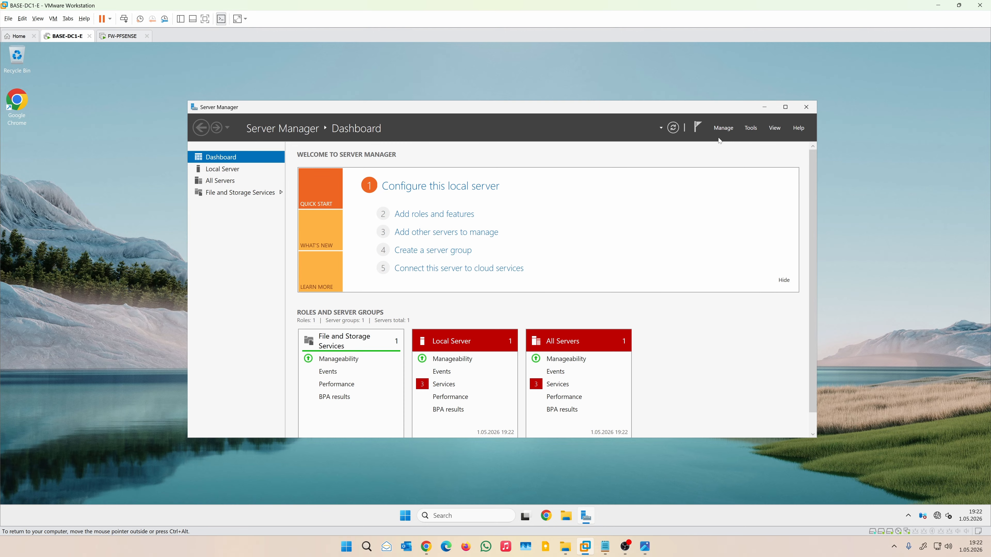
# Step: Start a role-based Add Roles and Features install on this server and tick Active Directory Domain Services
pyautogui.click(724, 129)
pyautogui.click(757, 140)
pyautogui.click(631, 402)
pyautogui.click(631, 402)
pyautogui.click(497, 245)
pyautogui.click(594, 363)
pyautogui.click(497, 289)
pyautogui.click(594, 363)
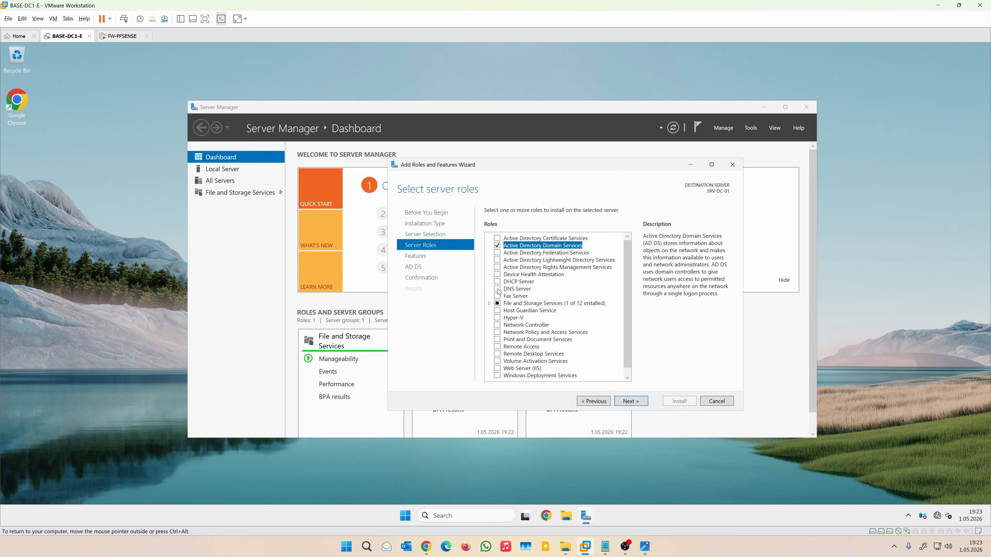
# Step: Add the DNS Server role, install it alongside AD DS on SRV-DC-01, and close the wizard
pyautogui.click(632, 403)
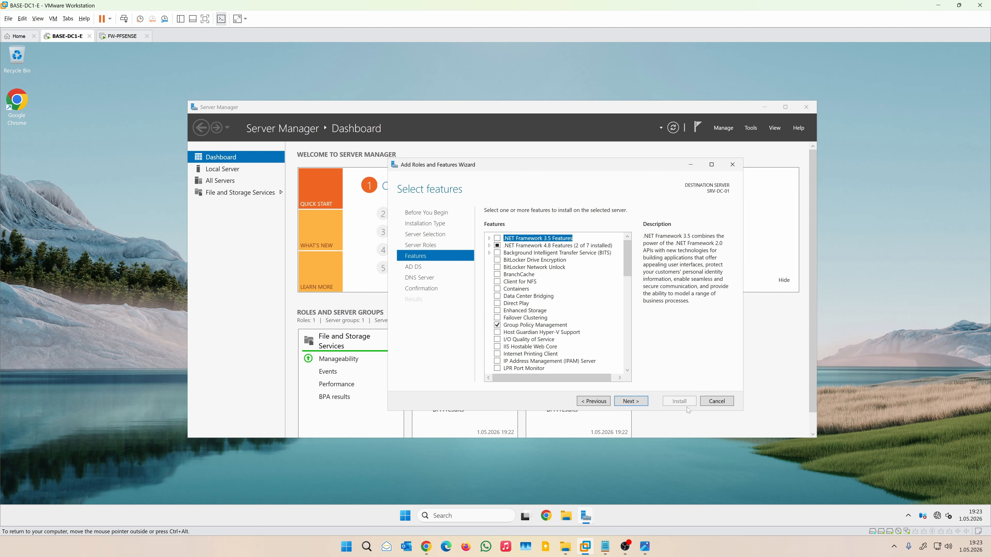
pyautogui.click(631, 401)
pyautogui.click(631, 401)
pyautogui.click(631, 402)
pyautogui.click(680, 401)
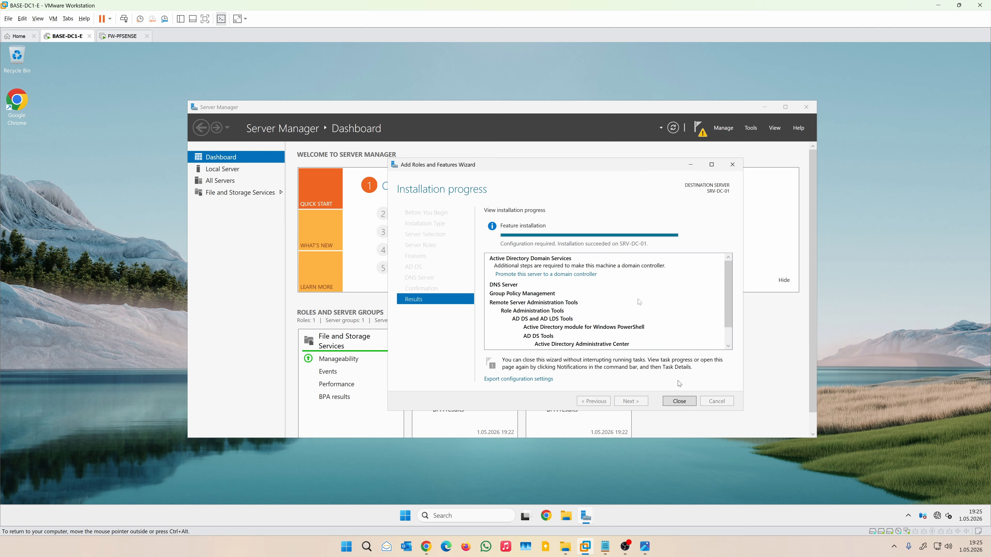
pyautogui.click(680, 401)
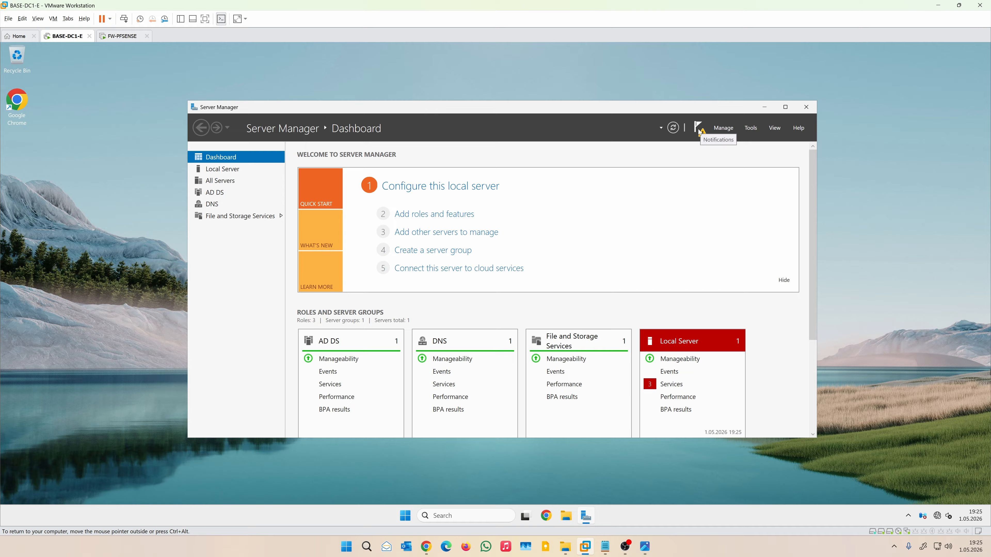
# Step: From Notifications, promote the server to a domain controller in a new forest, typing root domain ad.techaptic.com
pyautogui.click(698, 130)
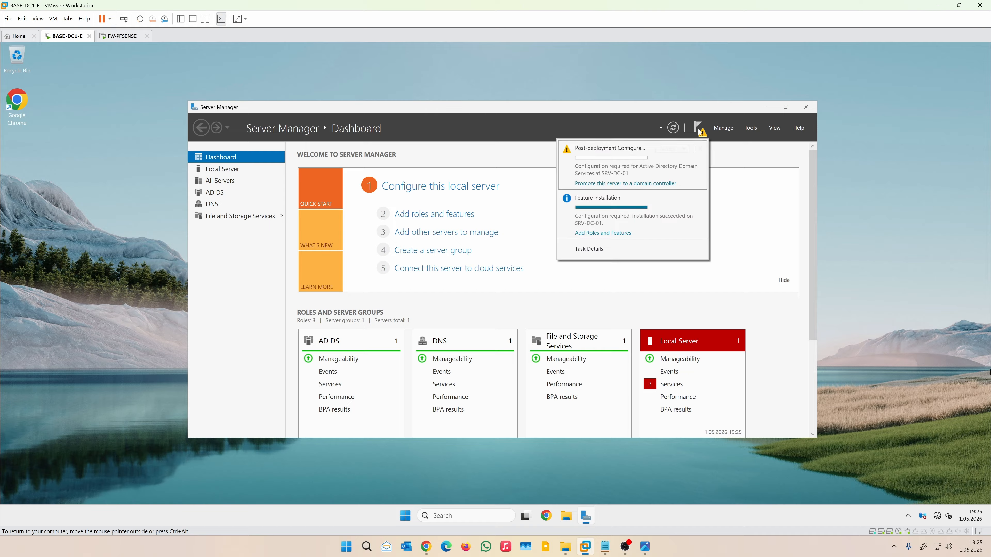
pyautogui.click(625, 183)
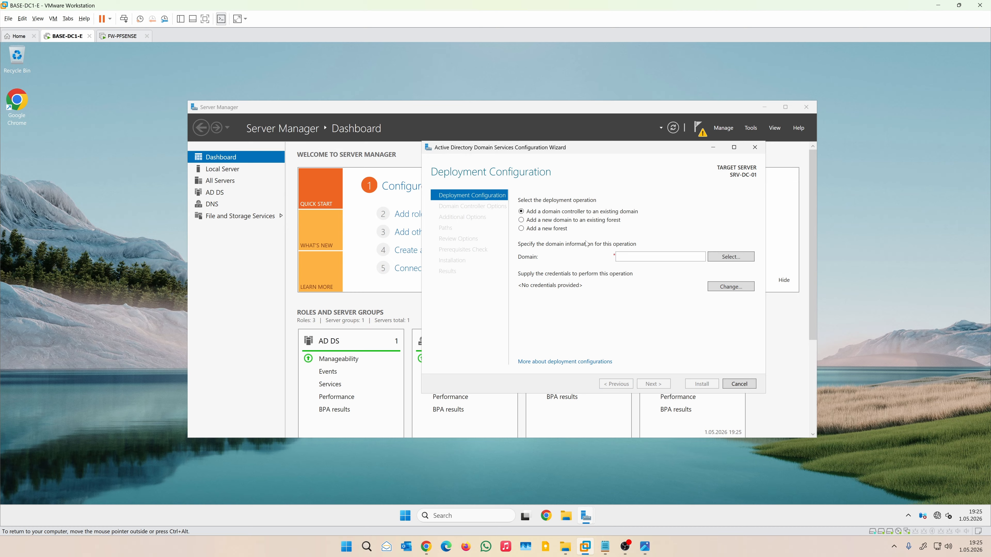
pyautogui.click(527, 230)
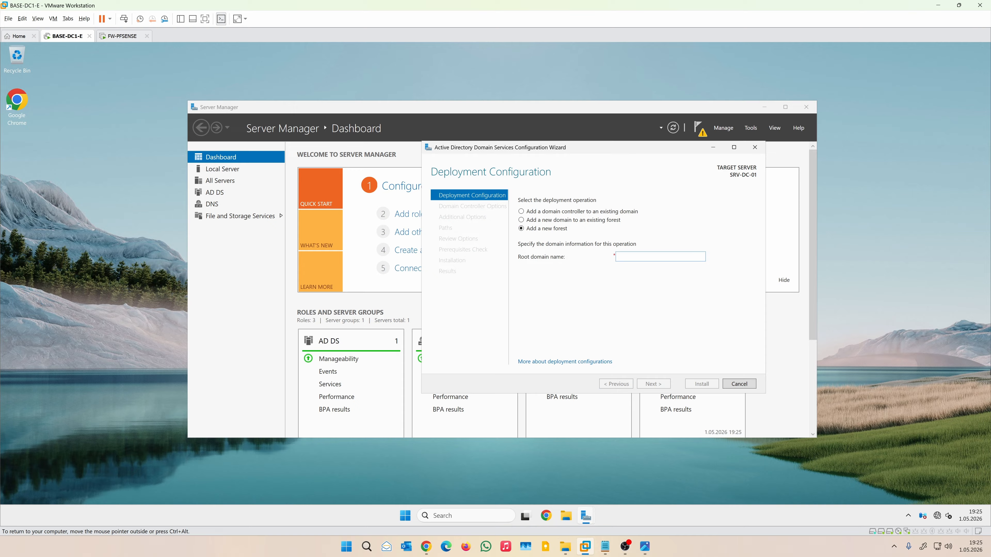
pyautogui.write('a')
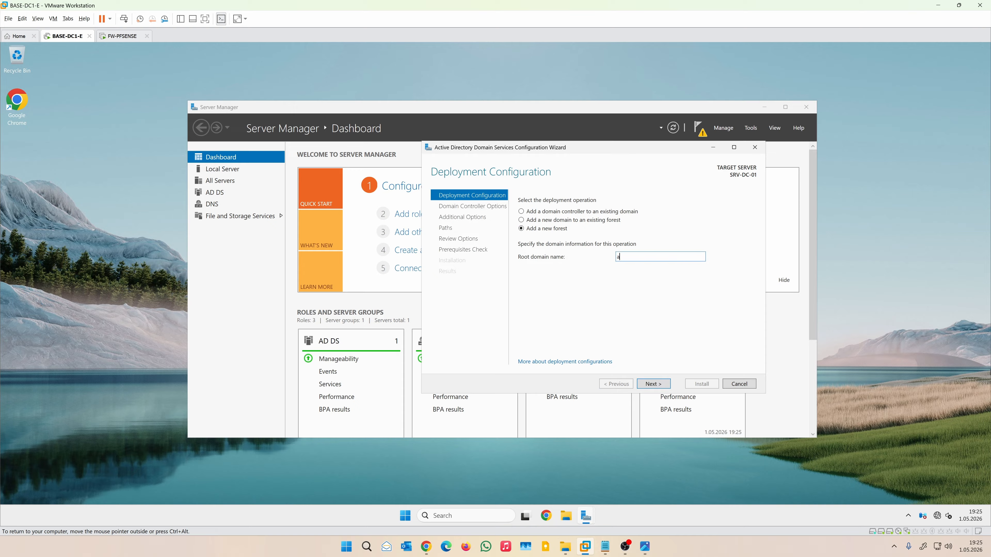
pyautogui.write('d.techap')
pyautogui.write('ic.comt')
# Step: Enter and confirm the DSRM password, advancing the wizard to Additional Options with NetBIOS name AD
pyautogui.click(657, 386)
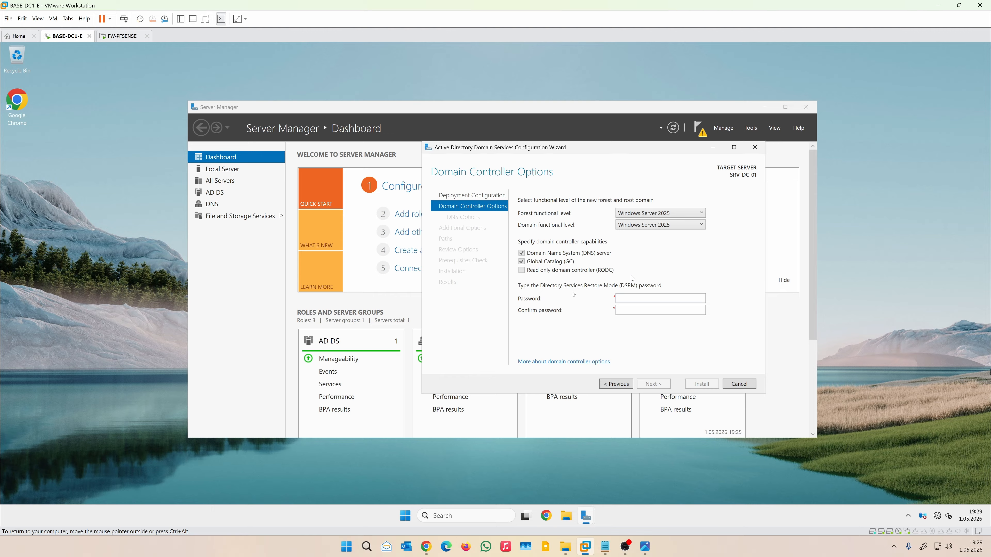
pyautogui.click(651, 297)
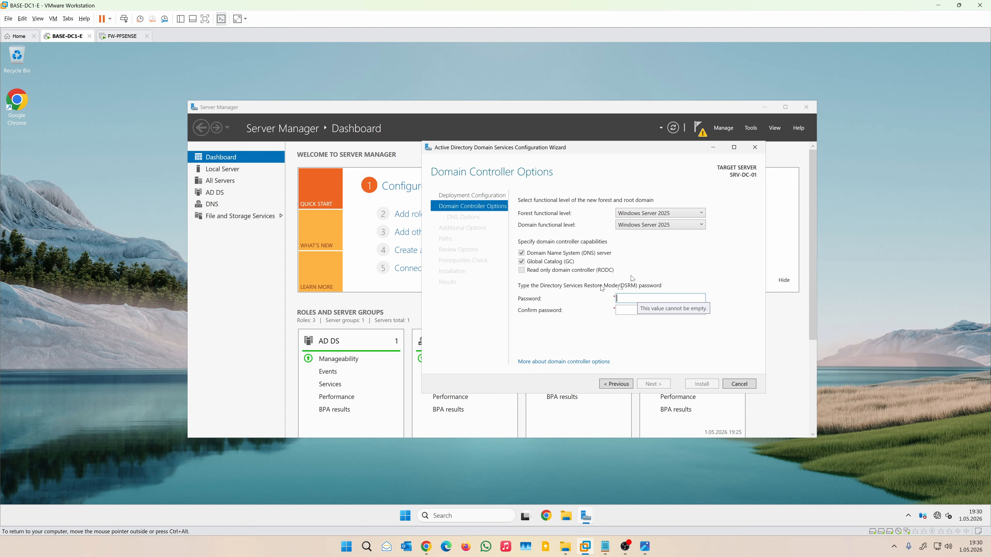
pyautogui.write('•••••••')
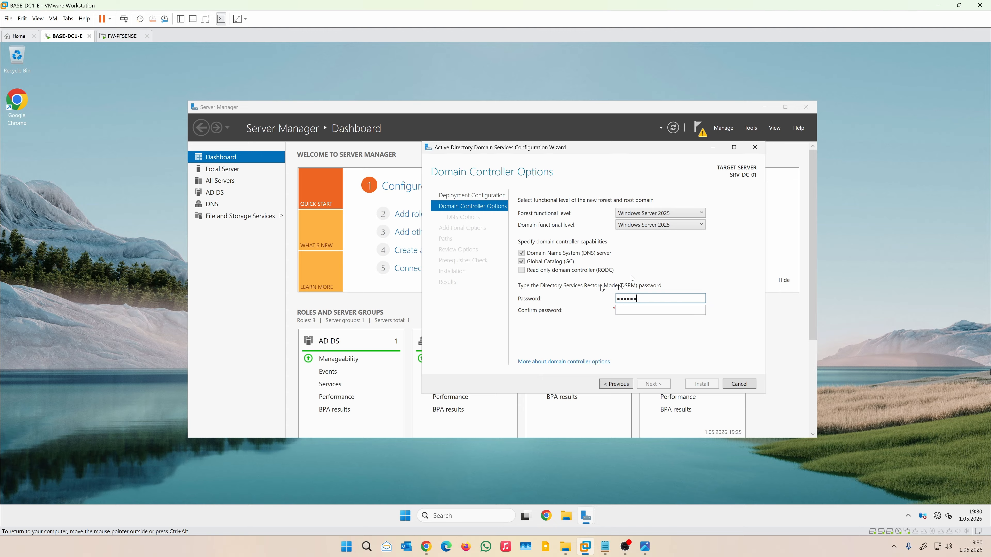
pyautogui.press('Tab')
pyautogui.write('•••••••')
pyautogui.press('Return')
pyautogui.press('Return')
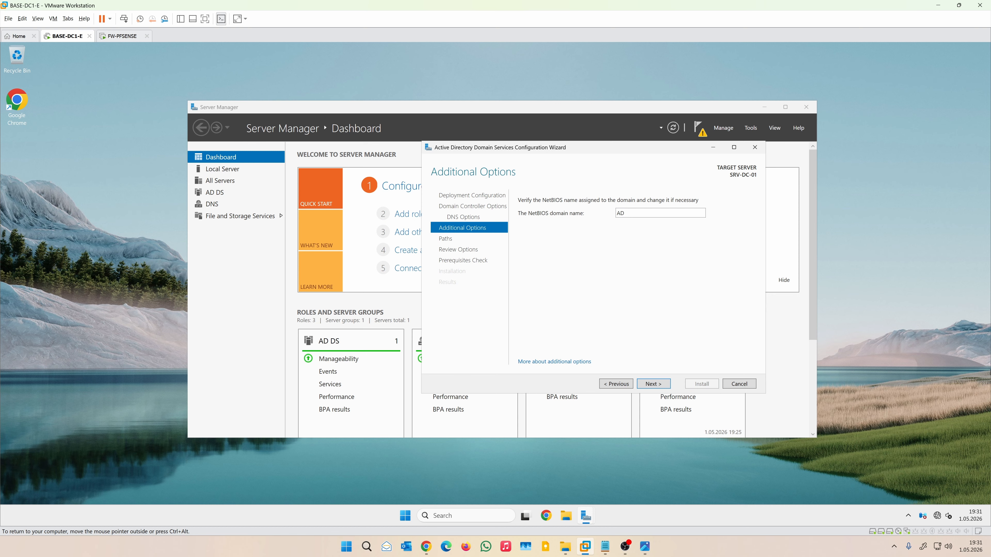
# Step: Advance the wizard to the Paths page and open This PC to view the NTDS and LOGS drives
pyautogui.click(659, 384)
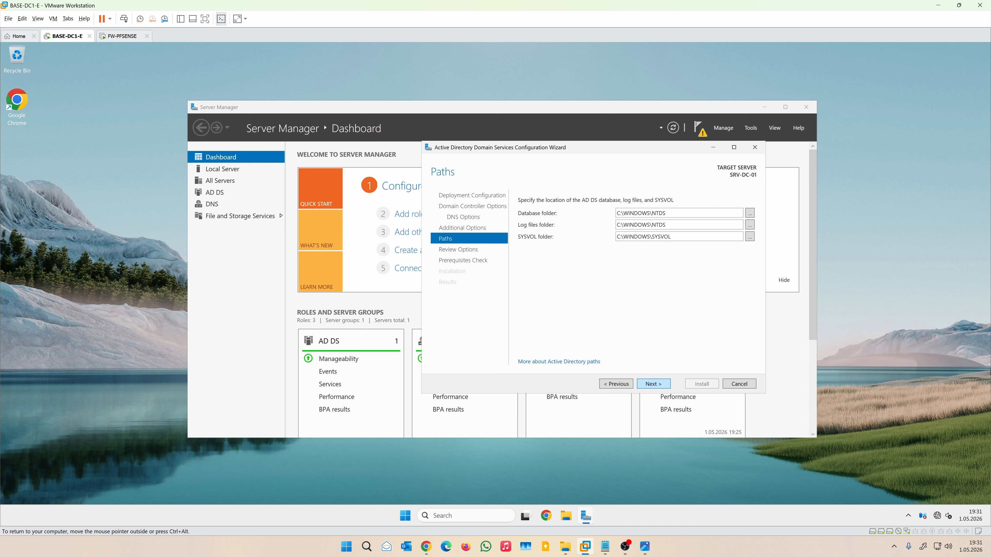
pyautogui.click(565, 515)
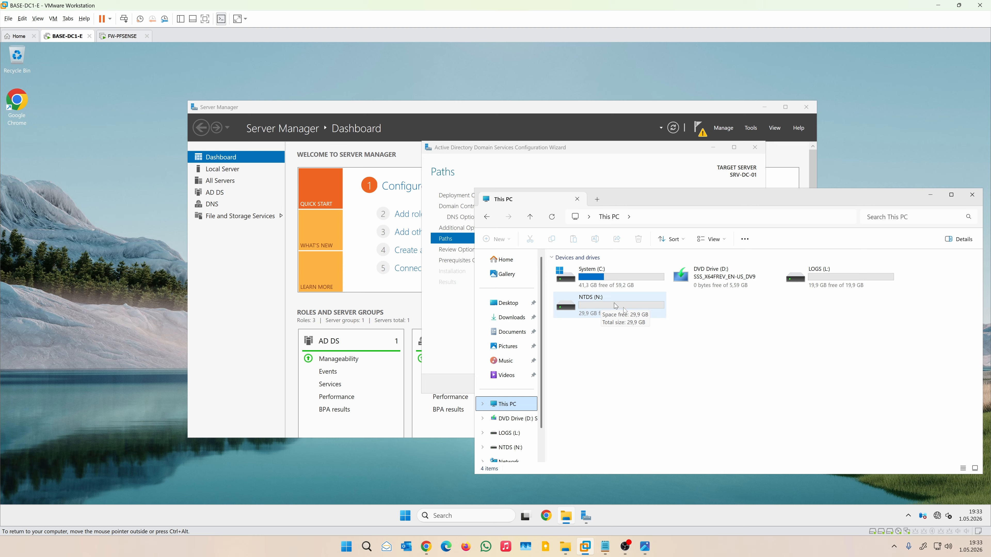
# Step: Open the NTDS (N:) drive and create a new folder there
pyautogui.moveTo(834, 276)
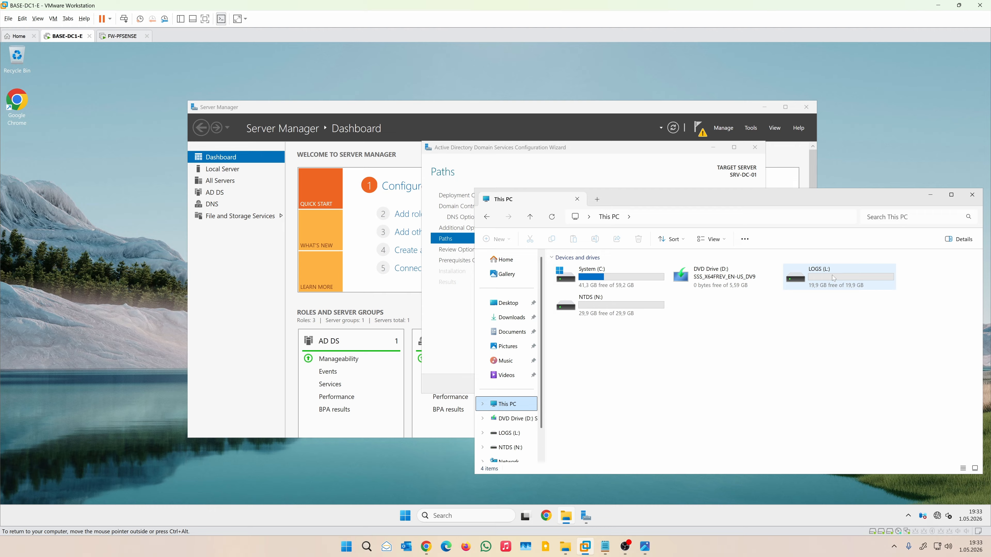
pyautogui.doubleClick(598, 306)
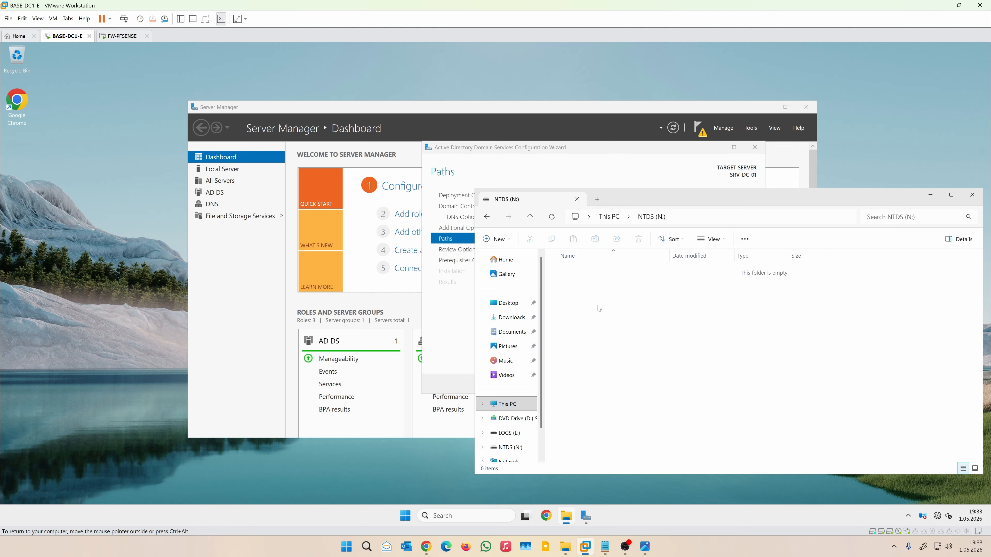
pyautogui.rightClick(597, 296)
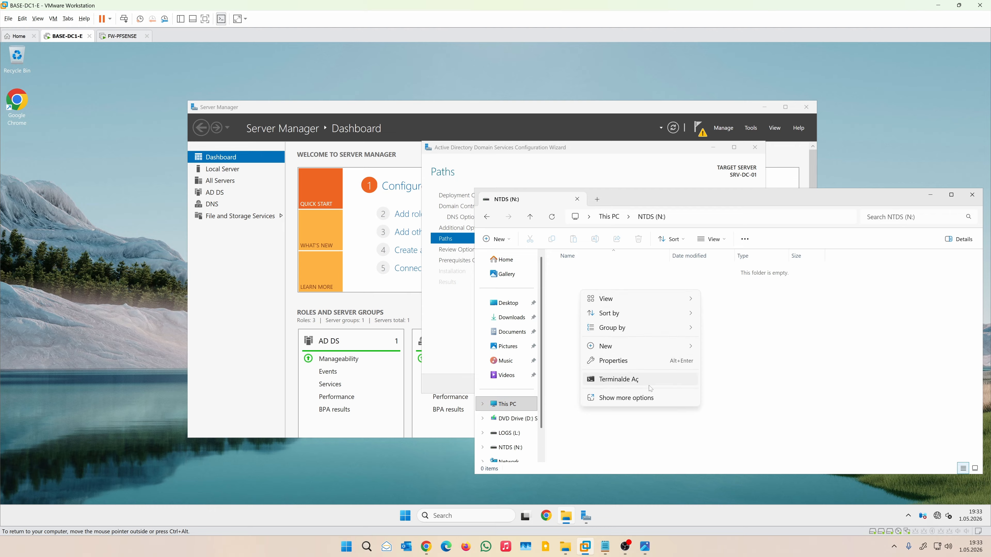
pyautogui.click(487, 217)
# Step: Create an NTDS-LOGS folder on the LOGS (L:) drive, select its path, and return to the wizard
pyautogui.doubleClick(839, 277)
pyautogui.rightClick(586, 312)
pyautogui.moveTo(612, 368)
pyautogui.click(725, 368)
pyautogui.write('NTDS-LOGS')
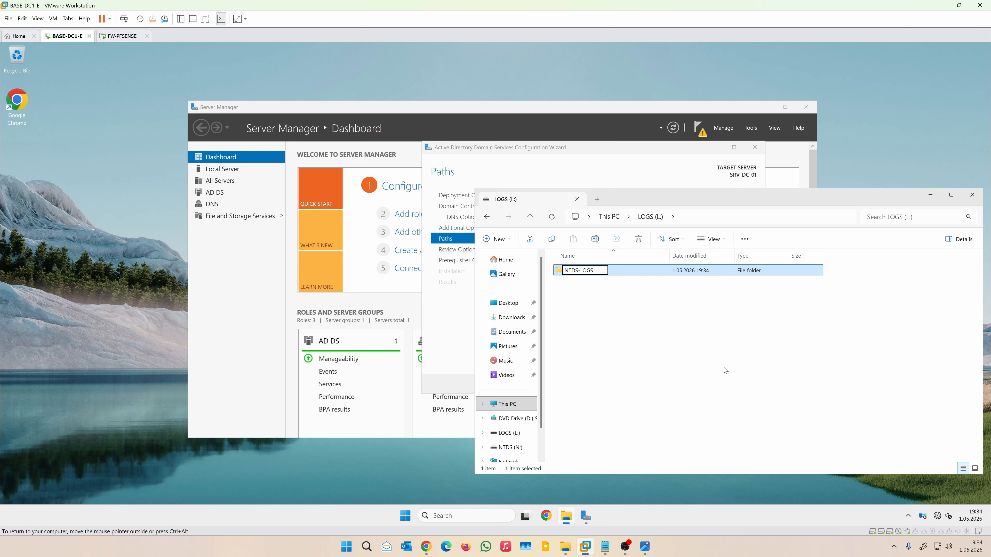
pyautogui.press('Return')
pyautogui.press('Return')
pyautogui.hotkey('alt', 'd')
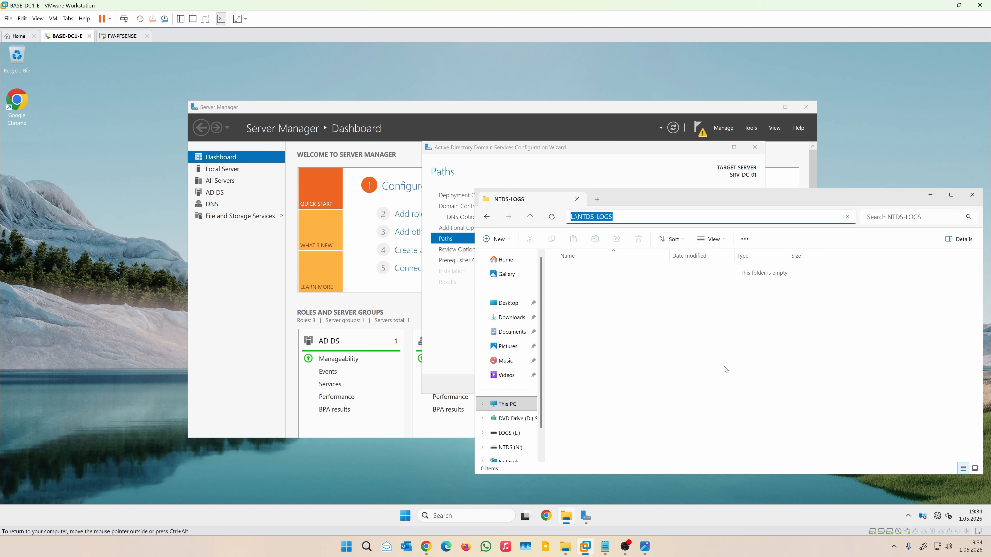
pyautogui.click(583, 150)
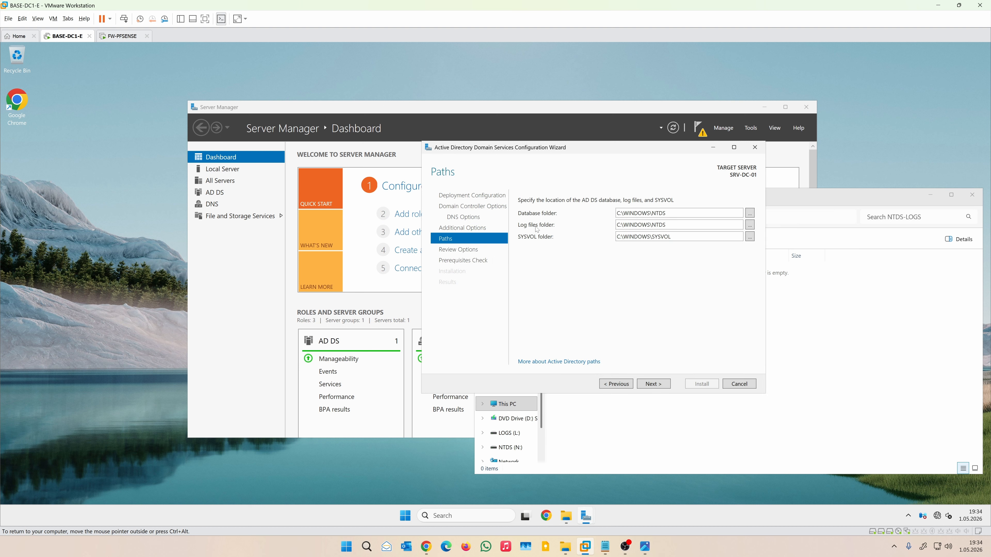
# Step: Set the log files folder to L:\NTDS-LOGS and the database folder to N:\NTDS-DATA, then run the prerequisites check
pyautogui.tripleClick(653, 226)
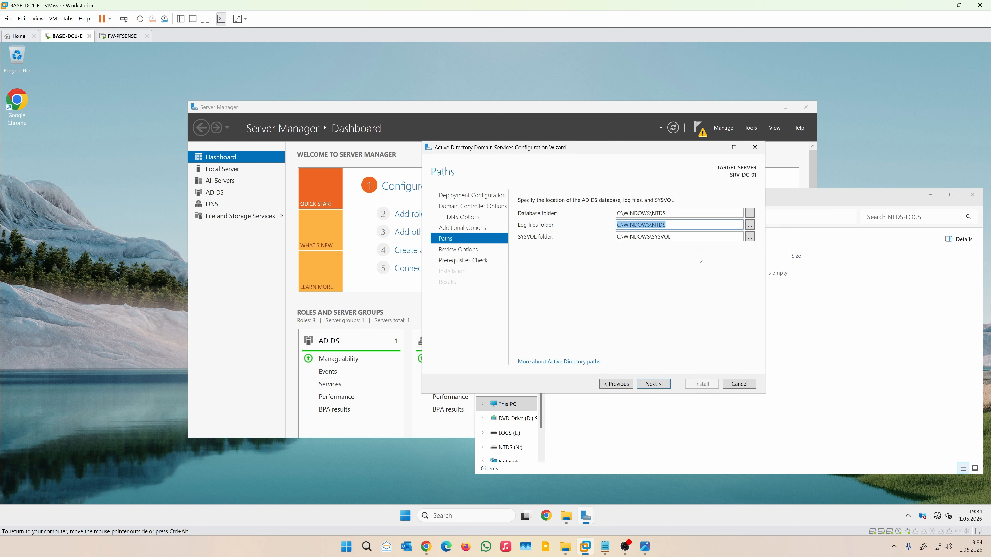
pyautogui.hotkey('ctrl', 'v')
pyautogui.hotkey('shift', 'Tab')
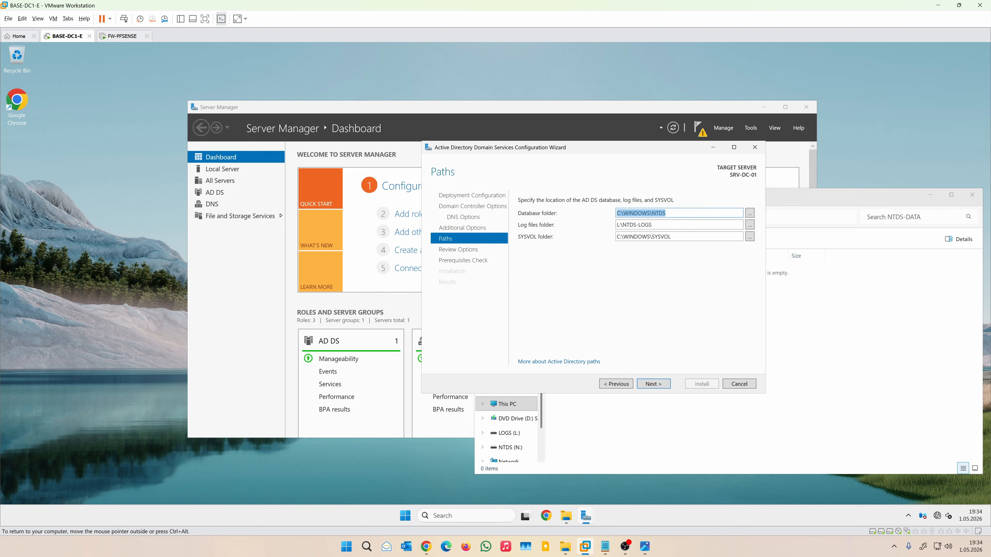
pyautogui.hotkey('ctrl', 'v')
pyautogui.click(653, 384)
pyautogui.click(653, 384)
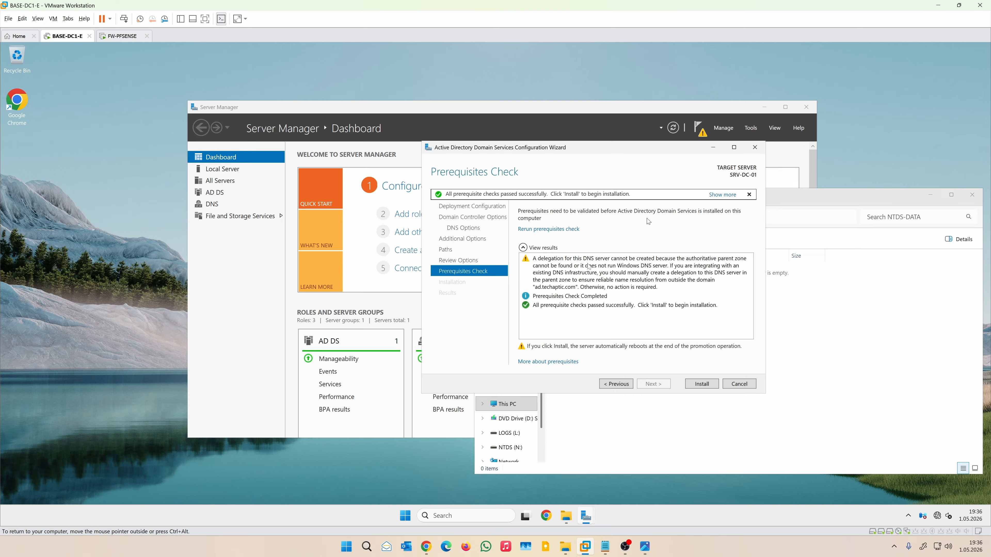
# Step: Install Active Directory Domain Services to promote SRV-DC-01 to a domain controller
pyautogui.click(701, 384)
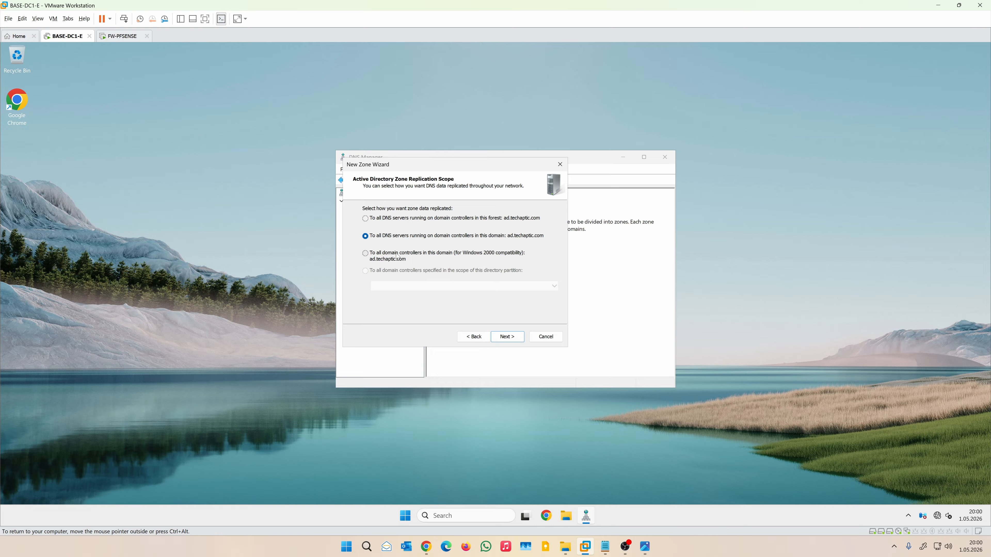
# Step: Create the IPv4 reverse zone for network 172.16.10 with secure-only updates, then view its SOA and NS records
pyautogui.click(507, 338)
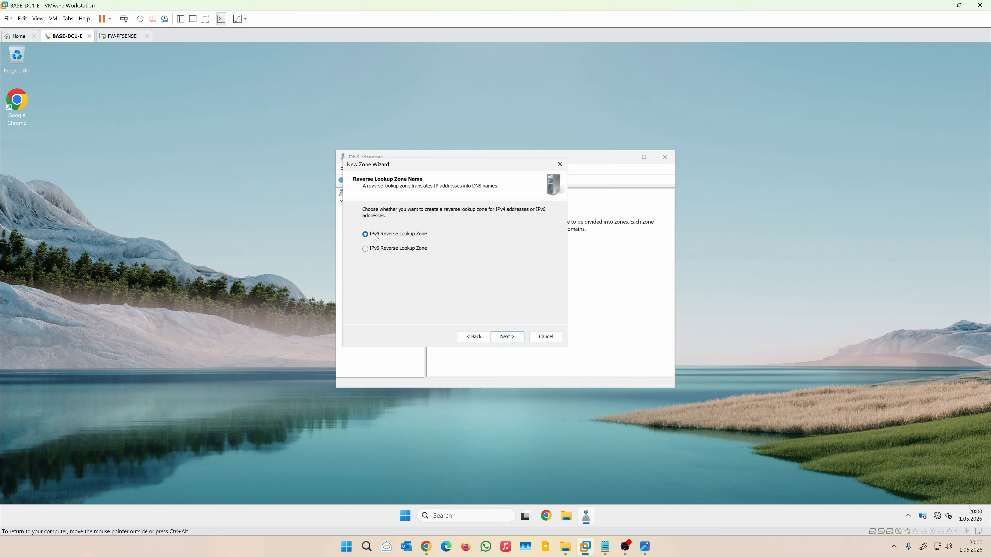
pyautogui.press('Return')
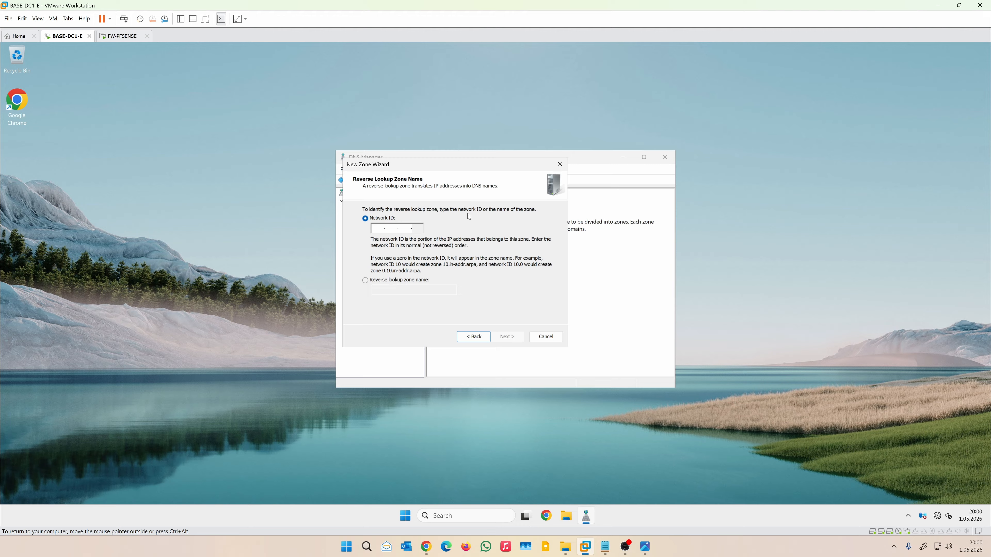
pyautogui.write('172.16.10.')
pyautogui.click(515, 339)
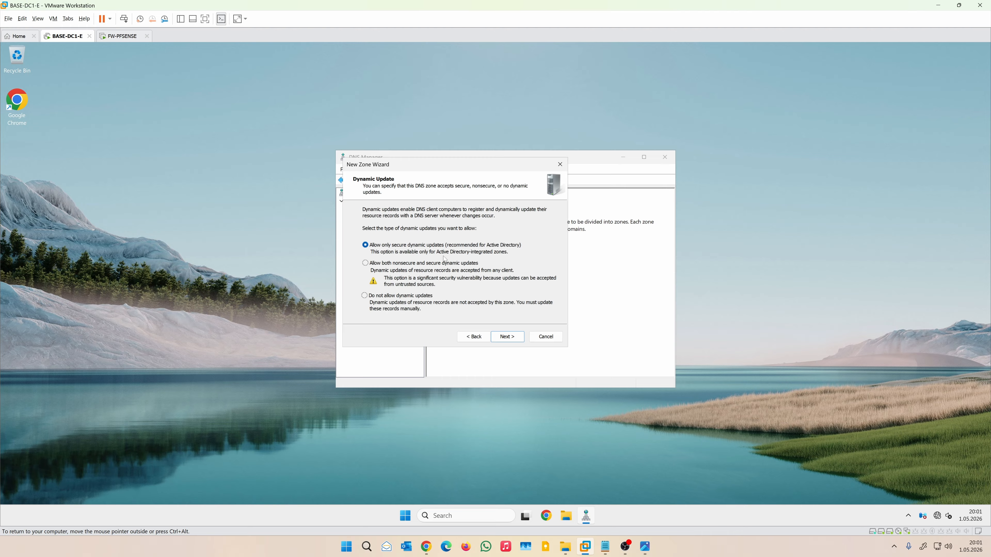
pyautogui.click(508, 338)
pyautogui.click(510, 338)
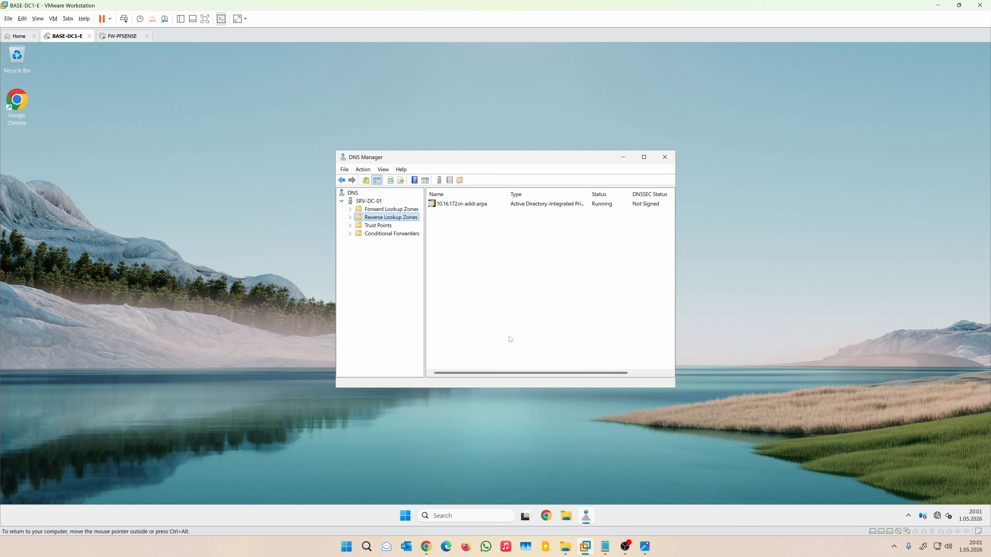
pyautogui.doubleClick(381, 219)
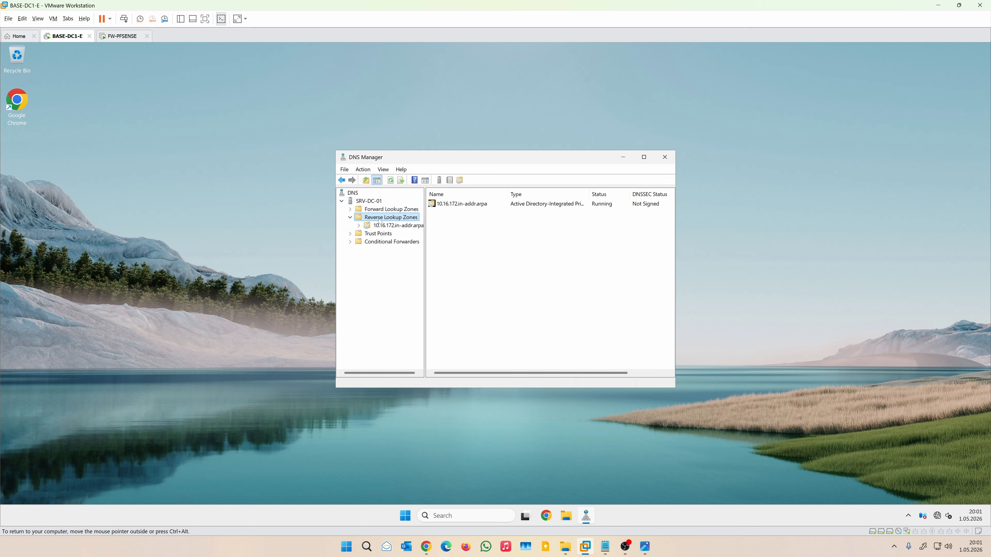
pyautogui.click(383, 226)
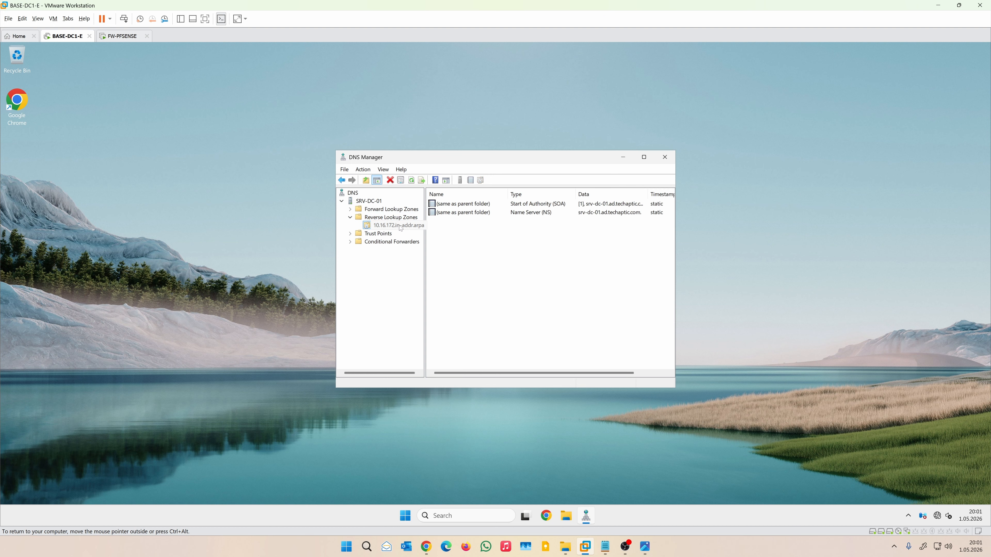
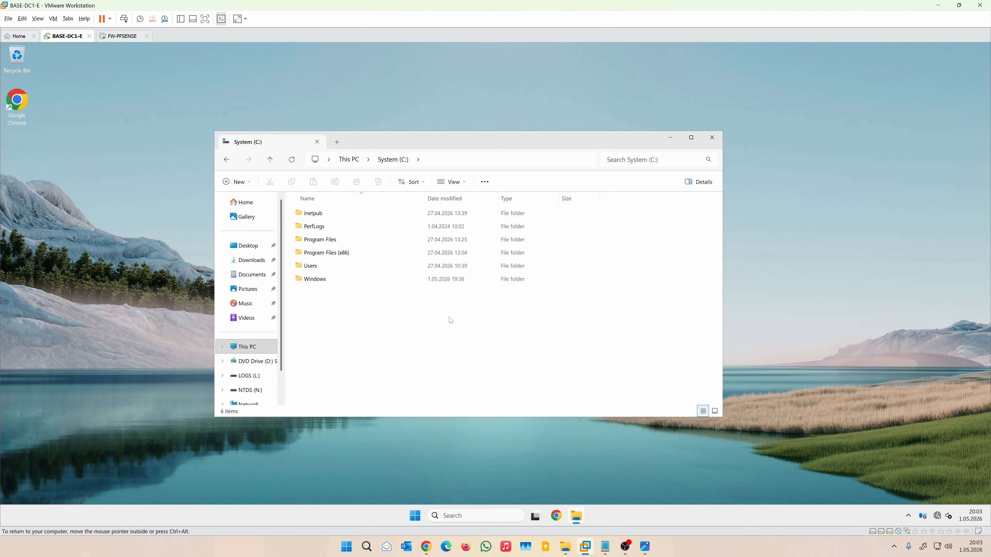
pyautogui.click(415, 516)
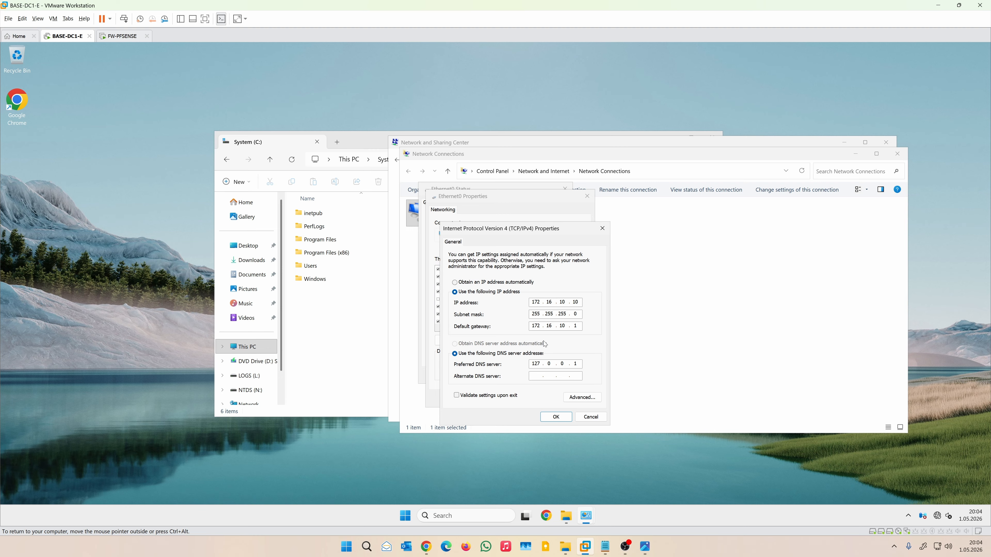
pyautogui.click(590, 416)
pyautogui.click(576, 399)
pyautogui.click(554, 376)
pyautogui.doubleClick(406, 155)
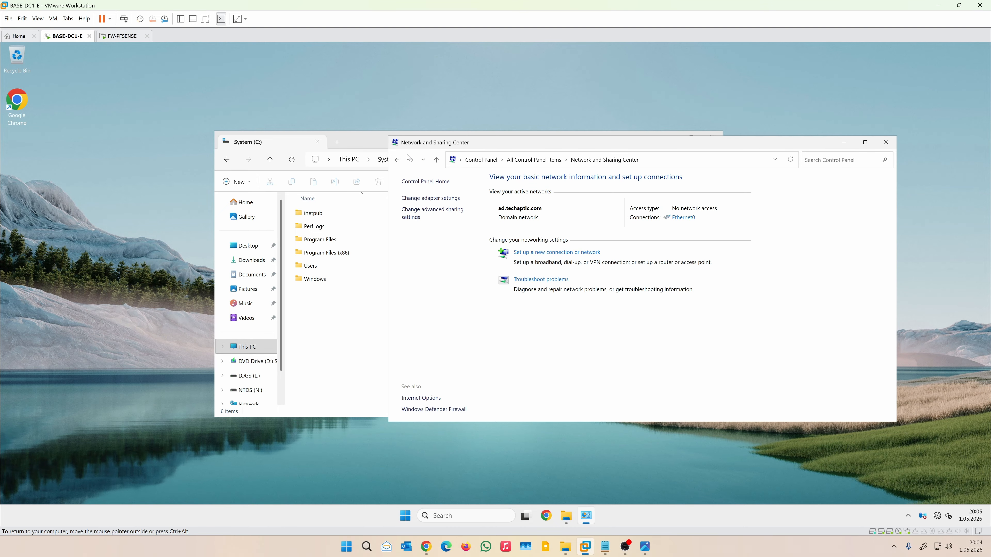
pyautogui.doubleClick(398, 144)
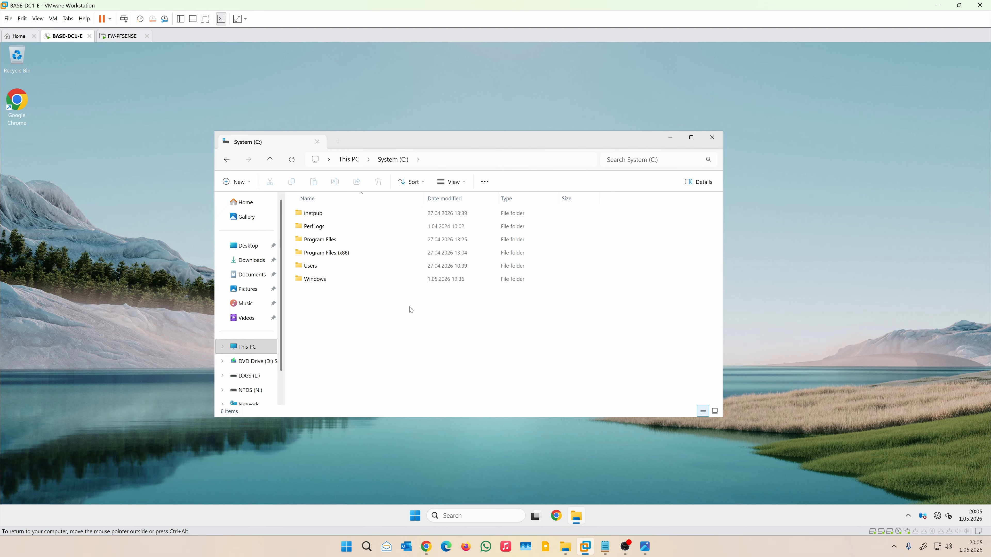
# Step: Create a new folder named temp on the C: drive
pyautogui.rightClick(329, 307)
pyautogui.moveTo(383, 374)
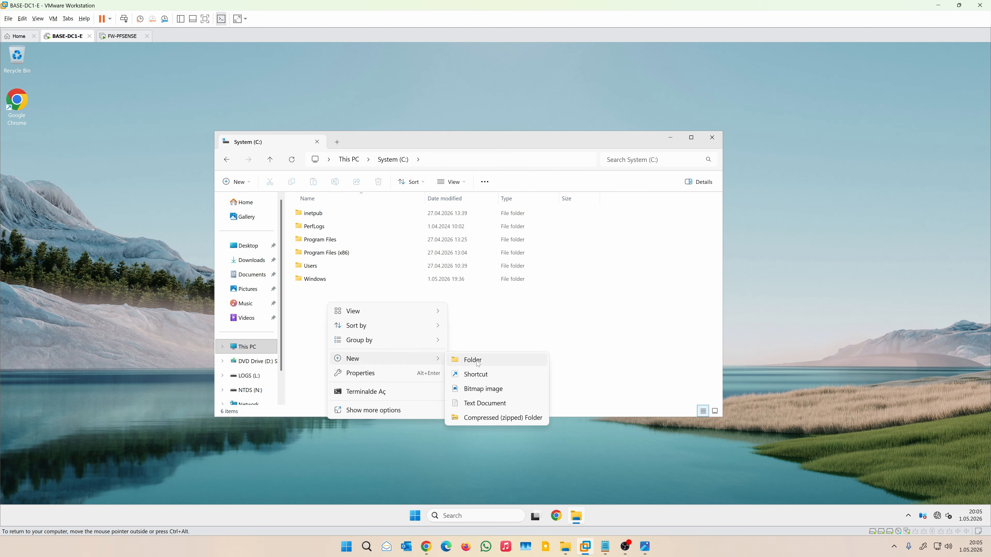
pyautogui.click(478, 364)
pyautogui.write('temp')
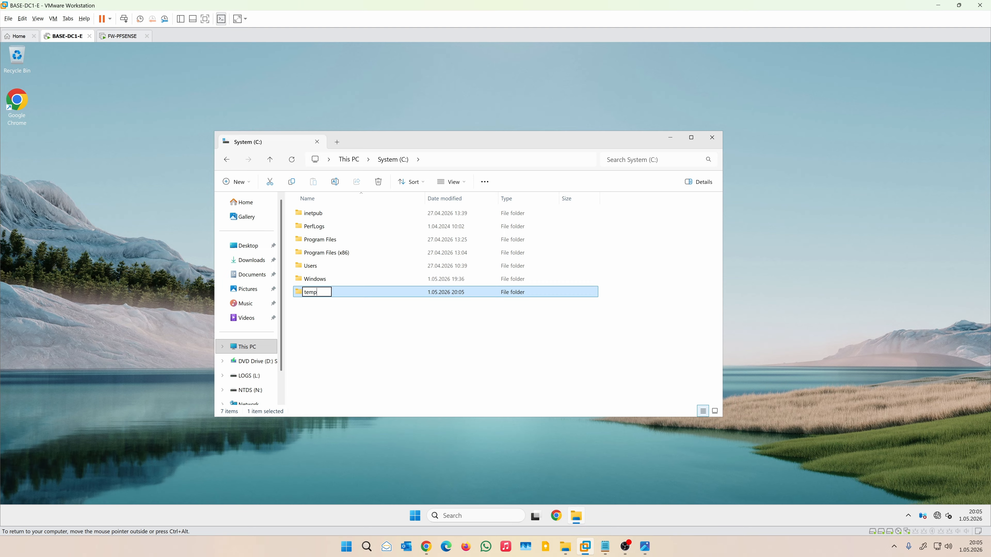
pyautogui.press('Return')
pyautogui.press('Return')
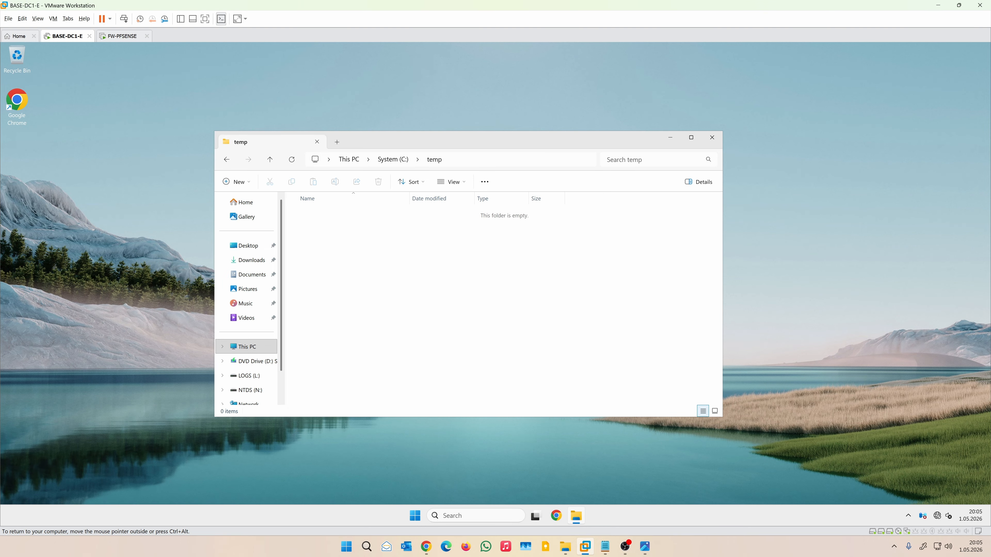
# Step: Inside temp, create a new text document named ad-optimization
pyautogui.rightClick(338, 252)
pyautogui.moveTo(390, 320)
pyautogui.click(511, 364)
pyautogui.write('ad-')
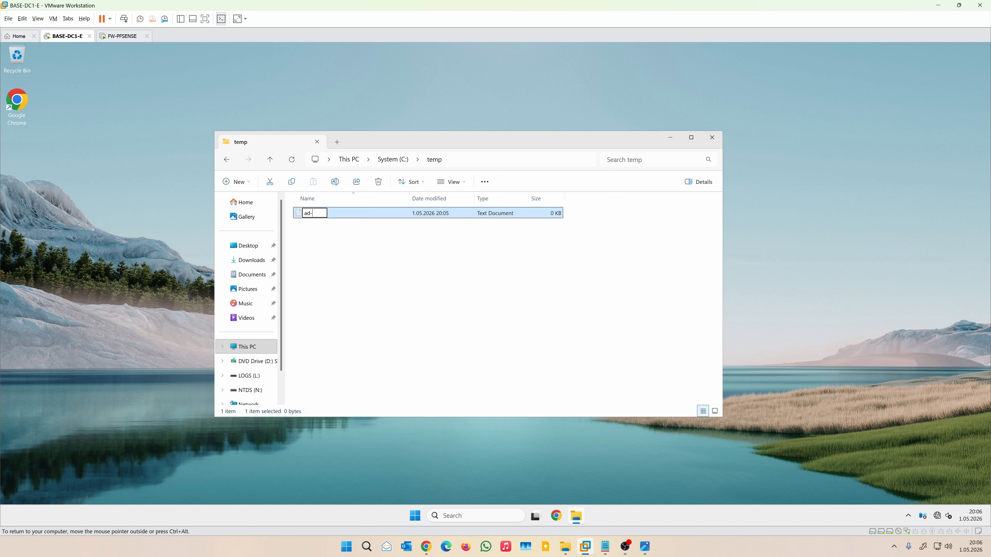
pyautogui.write('optimization')
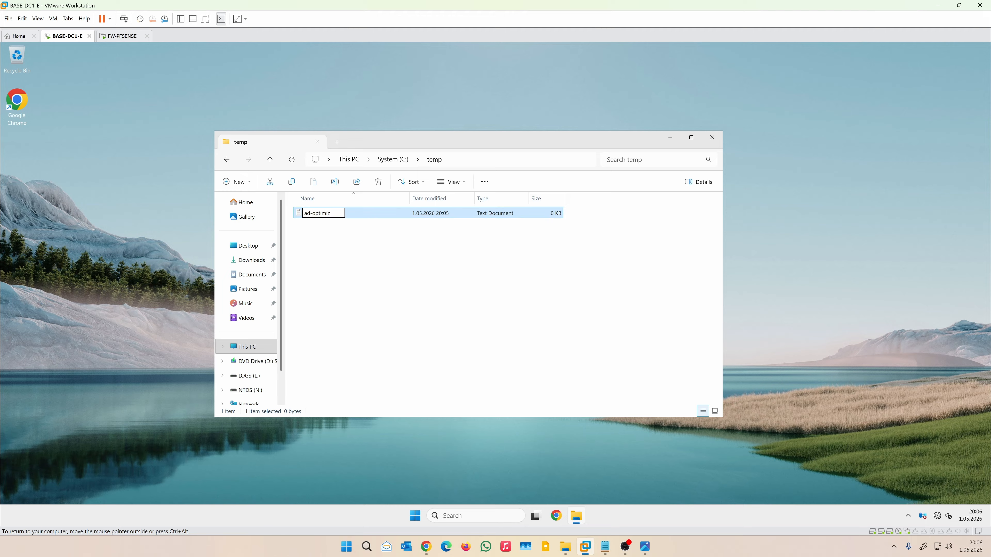
pyautogui.press('Return')
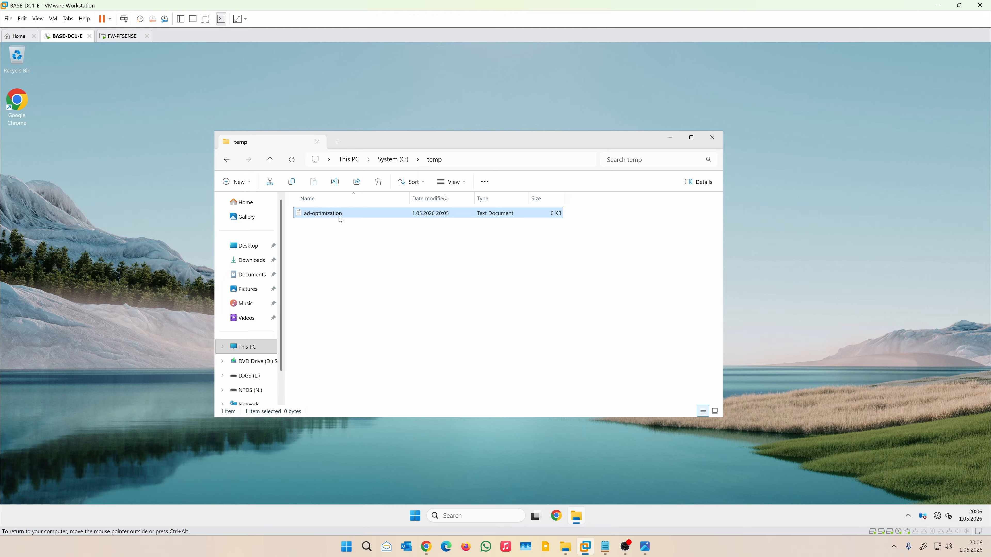
pyautogui.click(485, 182)
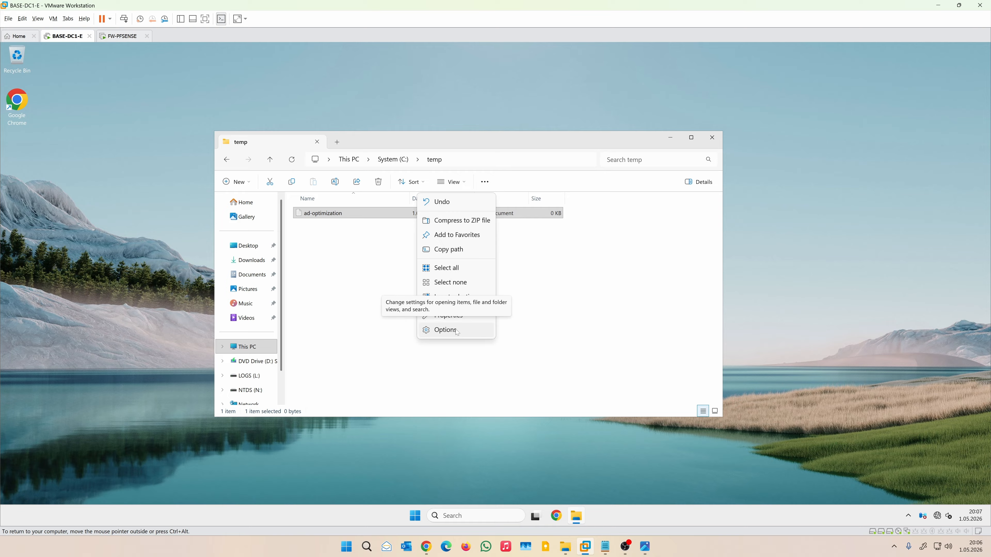
# Step: In the folder options' View settings, turn off hiding extensions for known file types
pyautogui.click(445, 330)
pyautogui.click(261, 221)
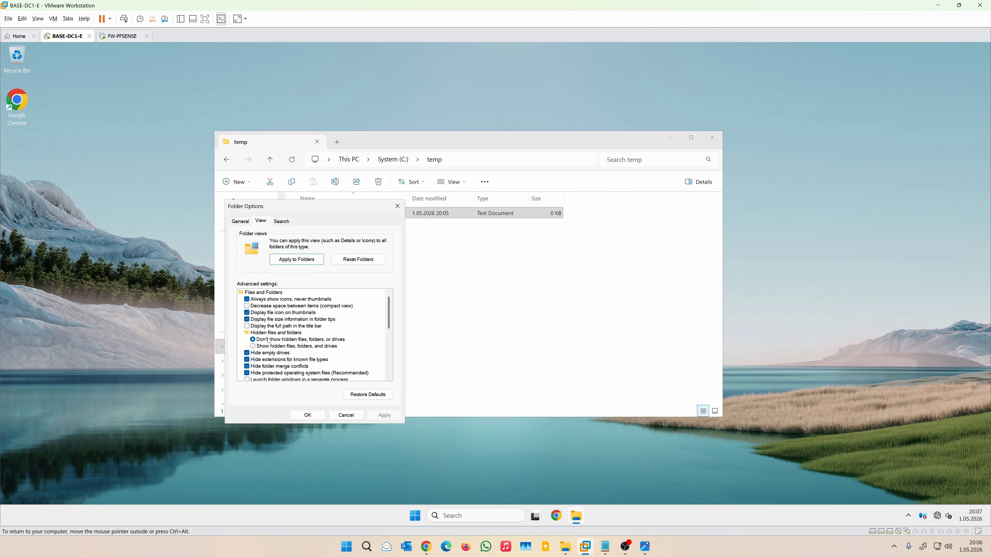
pyautogui.click(269, 339)
pyautogui.click(269, 362)
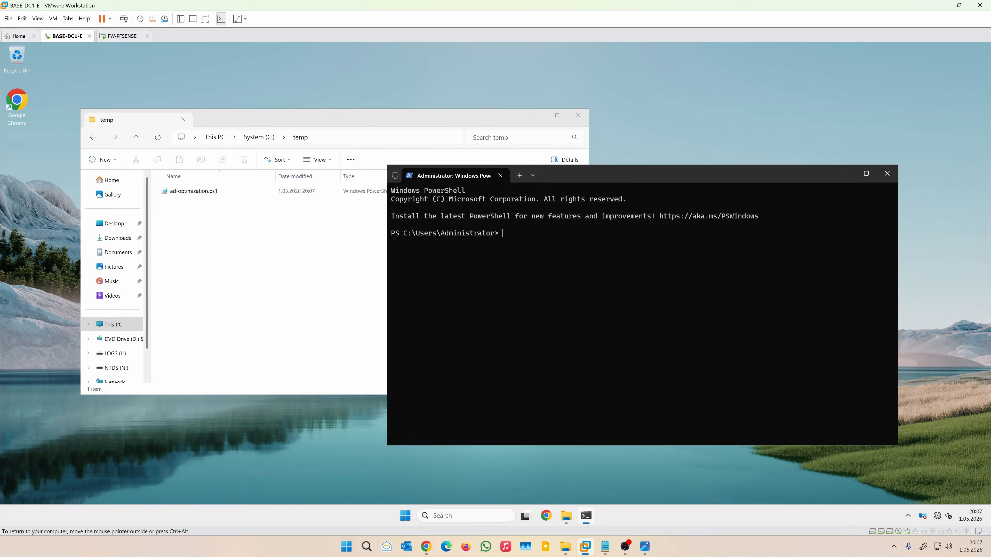
# Step: Switch the PowerShell prompt to C:\temp and start entering .\ad-optimization.ps1
pyautogui.write('cd C:\\temp')
pyautogui.press('Return')
pyautogui.write('.\\ad-o')
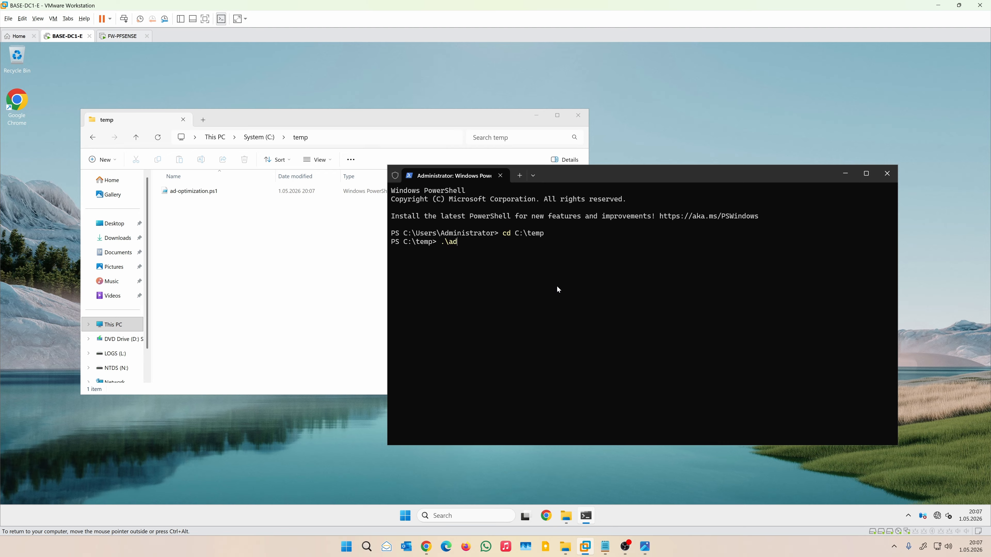